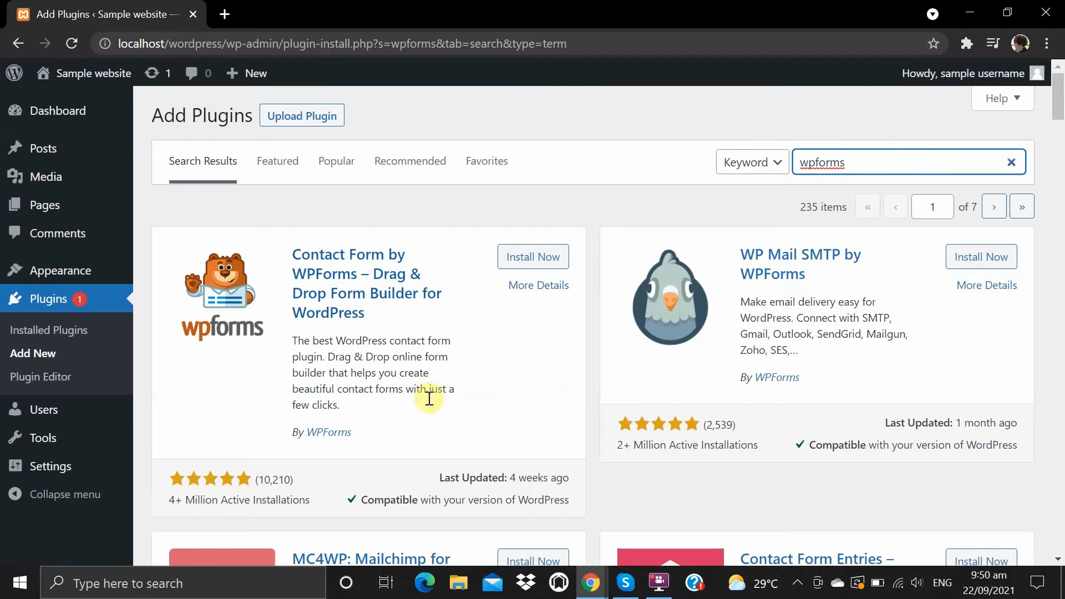
# Step: Install and activate the Contact Form by WPForms plugin
pyautogui.click(541, 268)
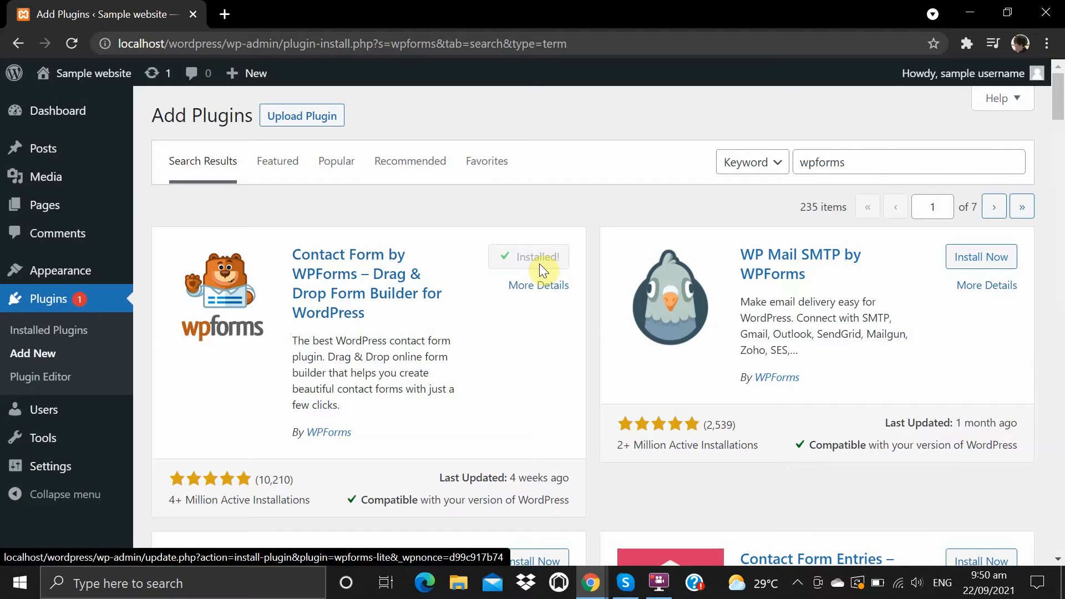
pyautogui.click(541, 271)
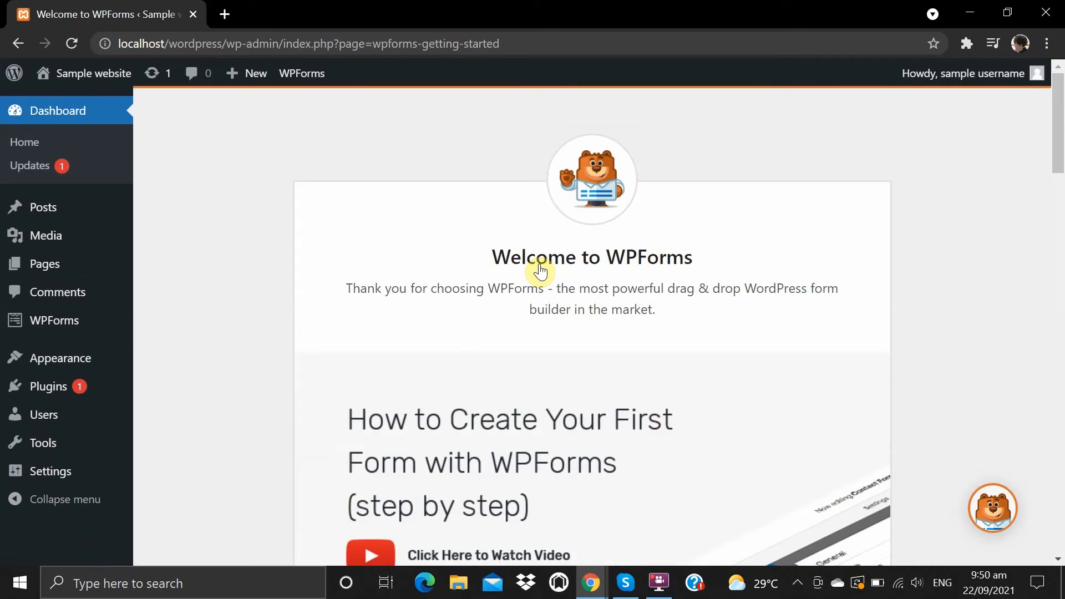
# Step: Create a new WPForms form from the Blank Form template
pyautogui.moveTo(62, 325)
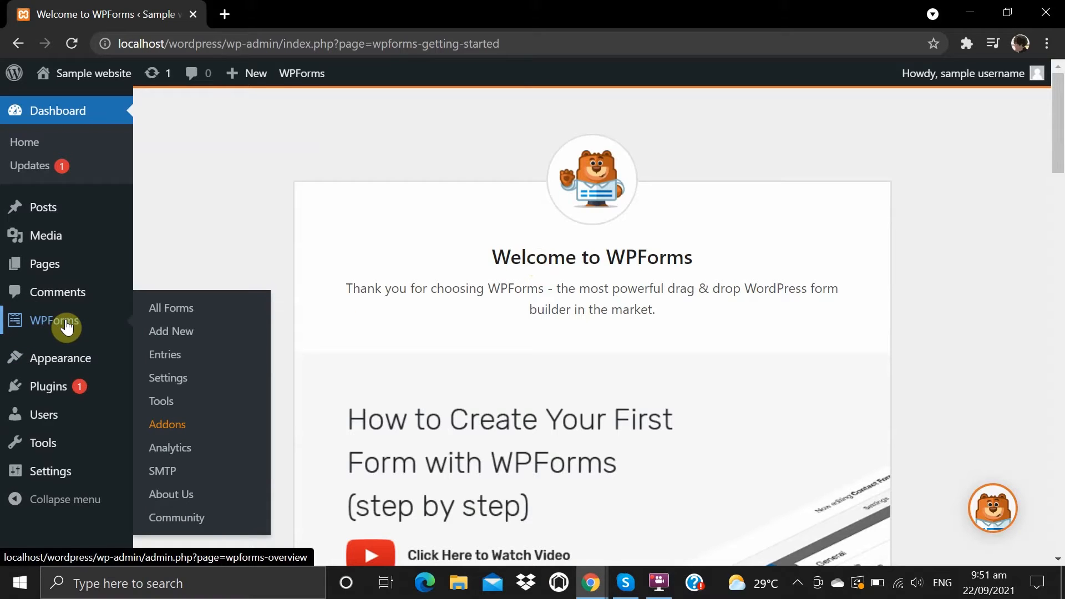
pyautogui.click(157, 337)
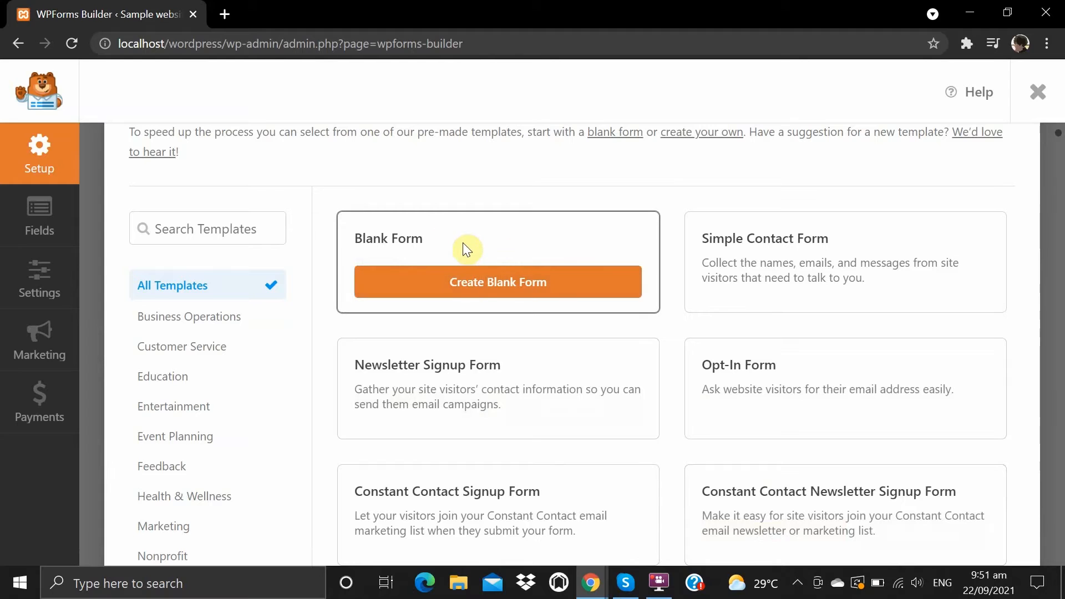
pyautogui.click(476, 283)
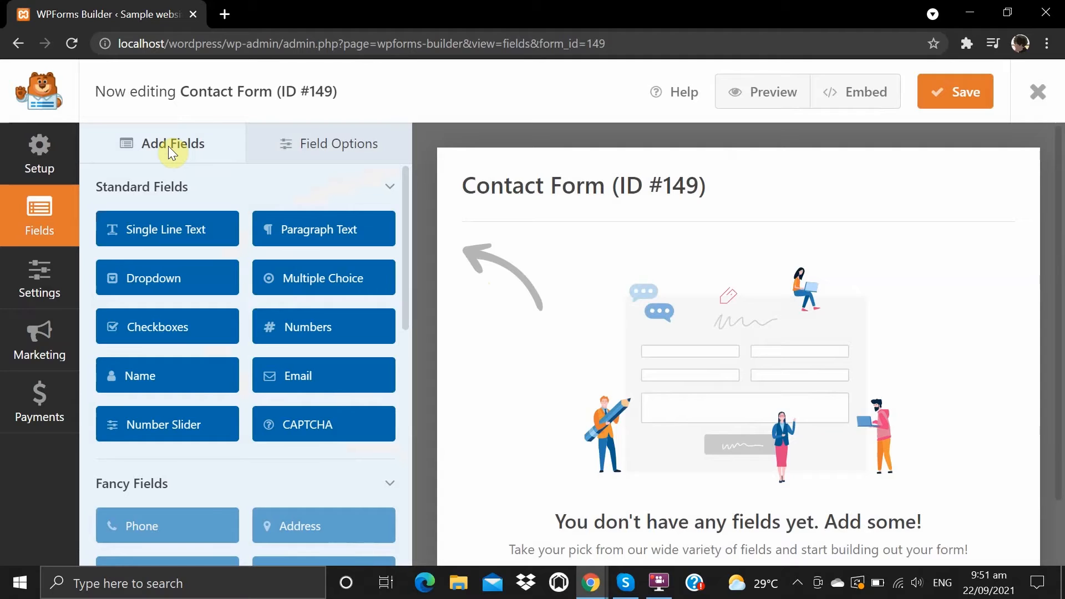
# Step: Add Name, Email and Paragraph Text fields to the blank contact form
pyautogui.click(187, 388)
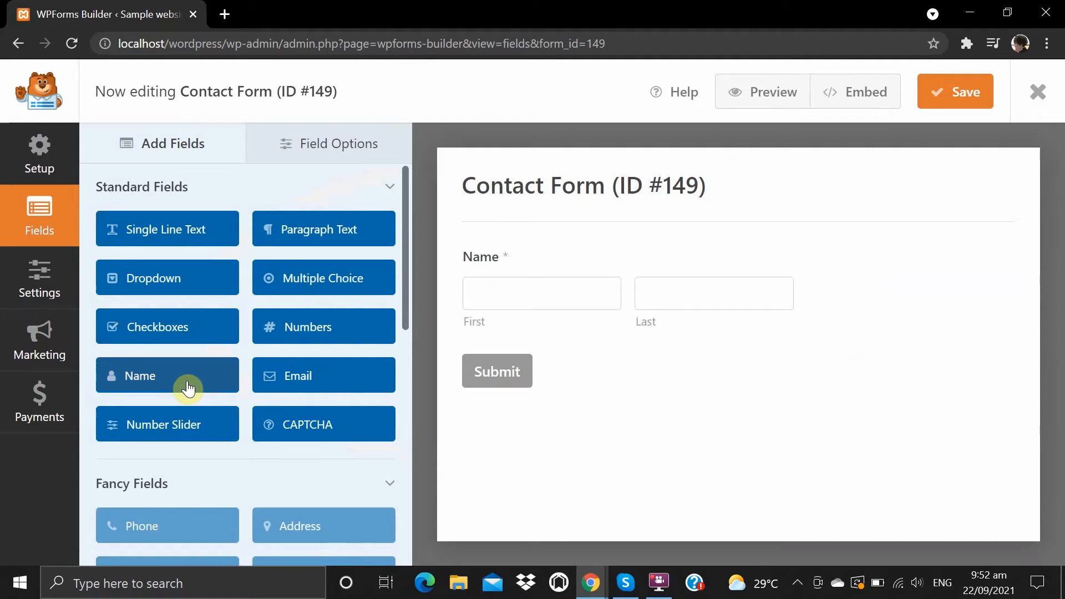
pyautogui.click(288, 382)
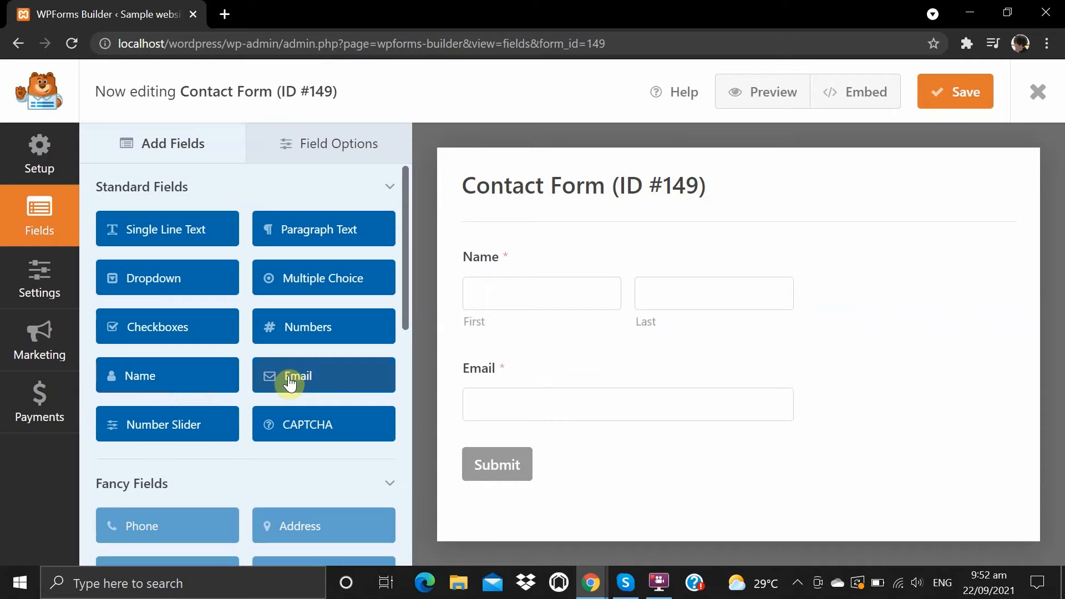
pyautogui.click(330, 235)
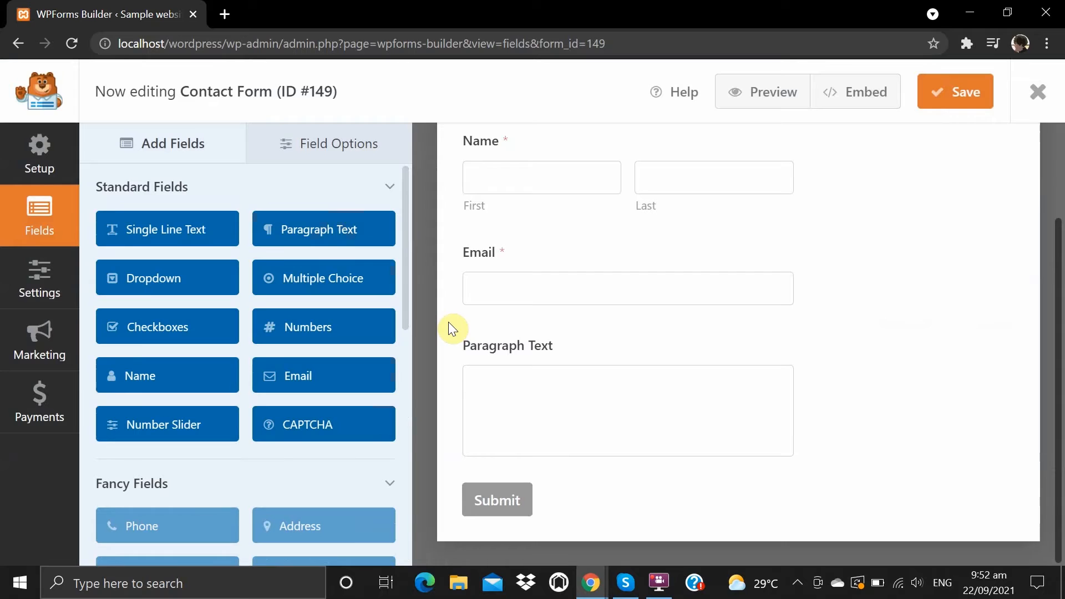
pyautogui.scroll(2, 448, 322)
pyautogui.scroll(-2, 448, 322)
pyautogui.scroll(2, 448, 322)
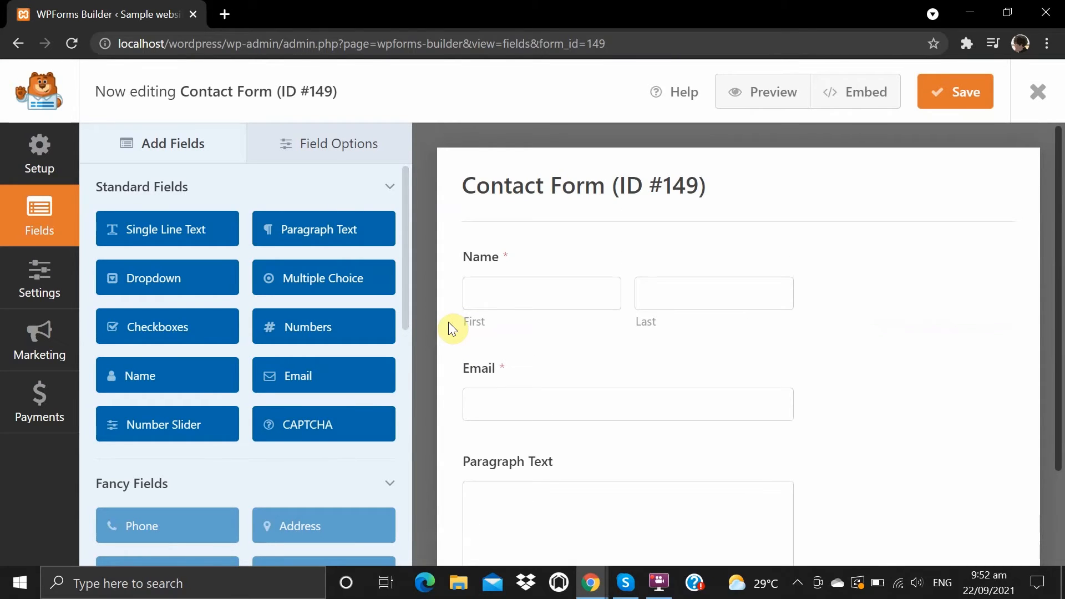
# Step: Set the Name field's format to Simple and its description to "Enter your name"
pyautogui.click(541, 288)
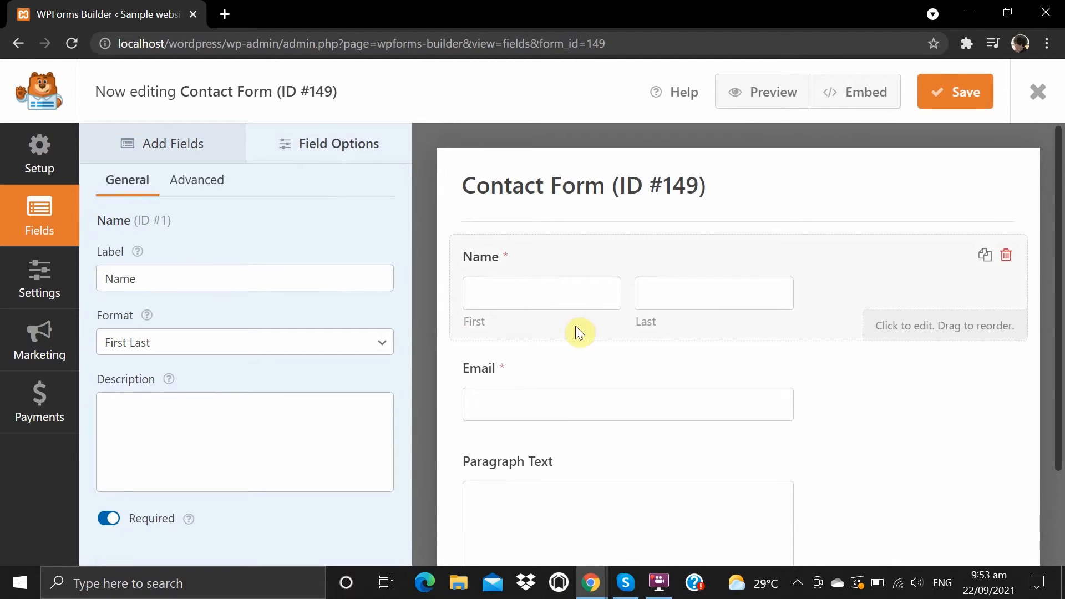
pyautogui.click(383, 342)
pyautogui.click(374, 362)
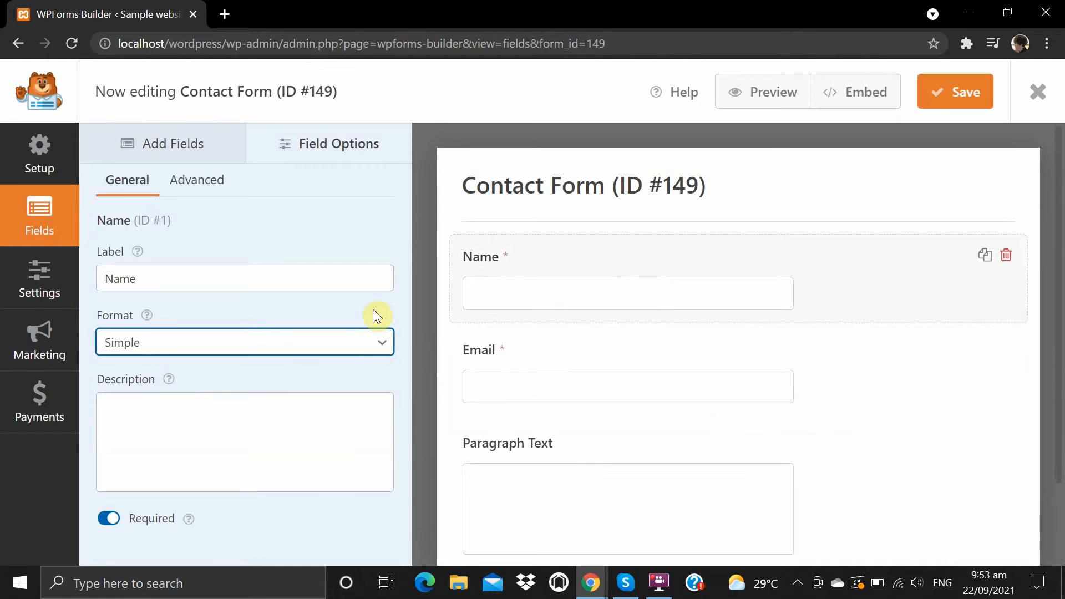
pyautogui.click(211, 399)
pyautogui.write('E')
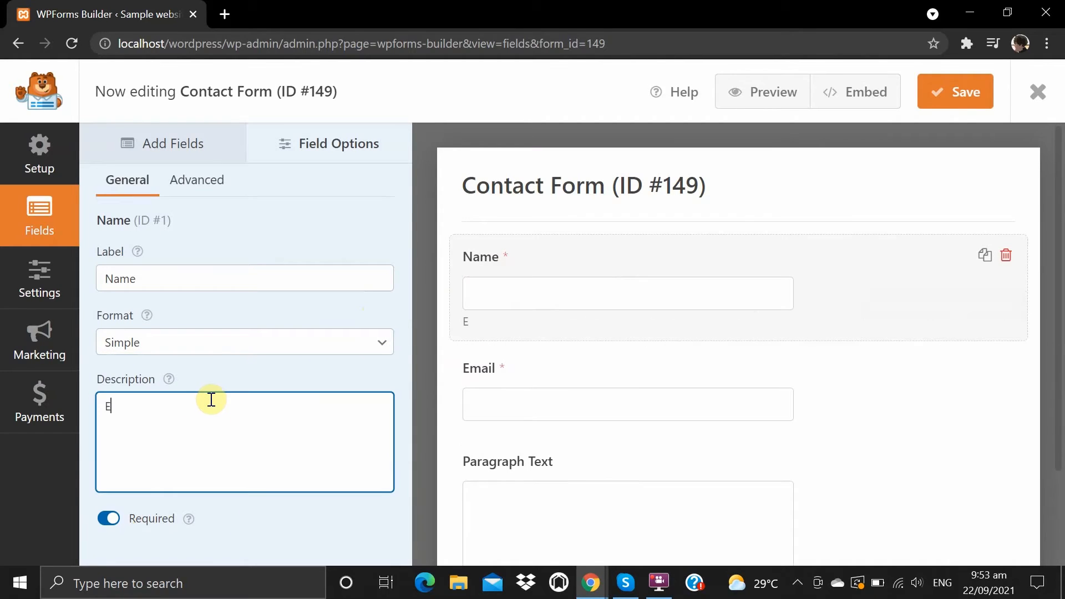
pyautogui.write('nter your name')
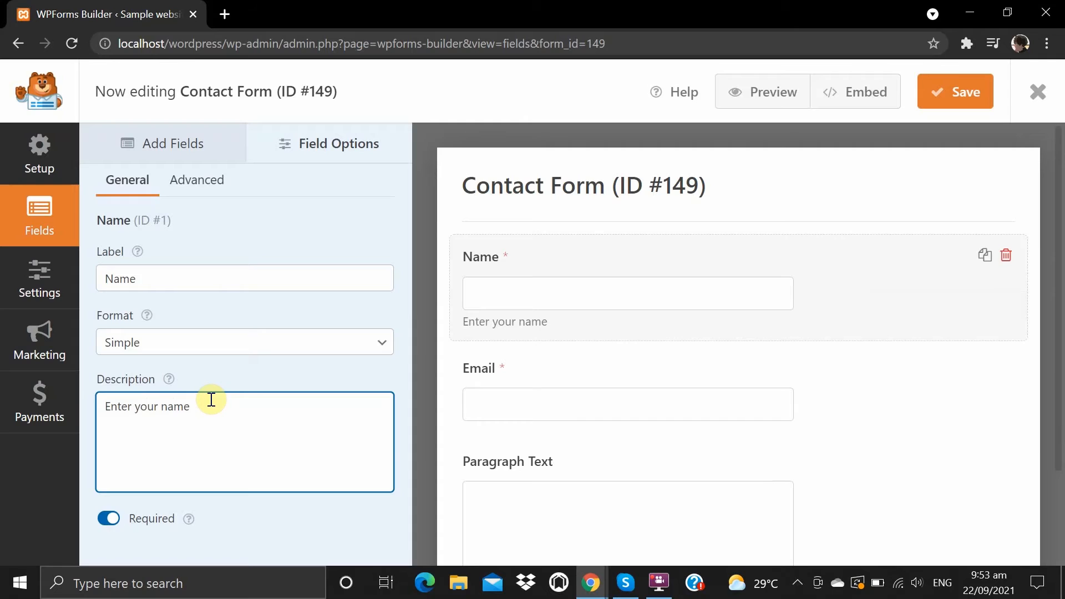
# Step: Give the Email field the description "Enter your email" and leave it marked as required
pyautogui.click(554, 361)
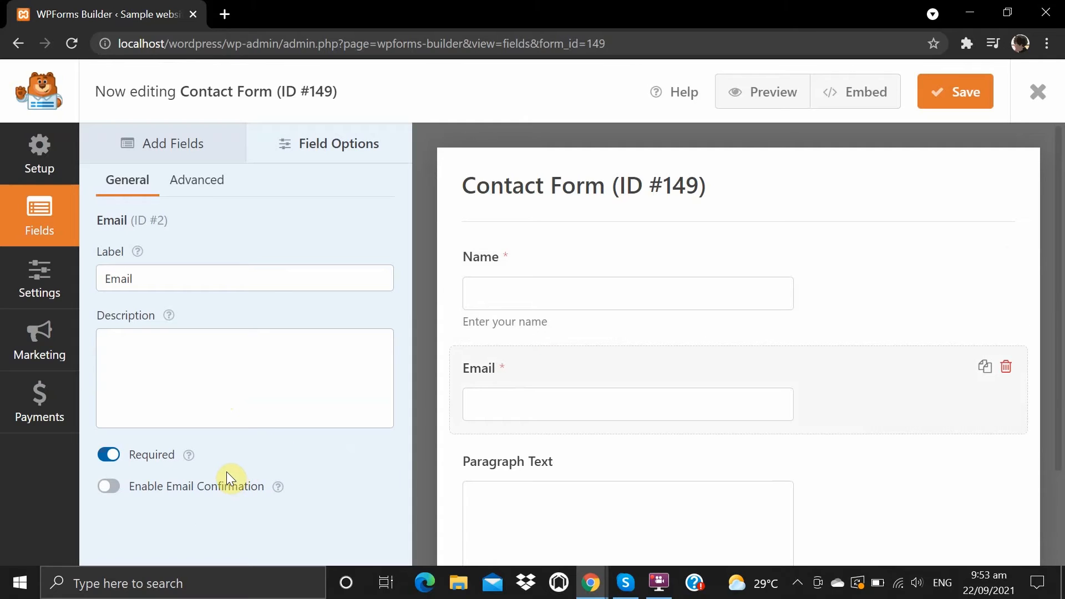
pyautogui.click(108, 454)
pyautogui.click(109, 454)
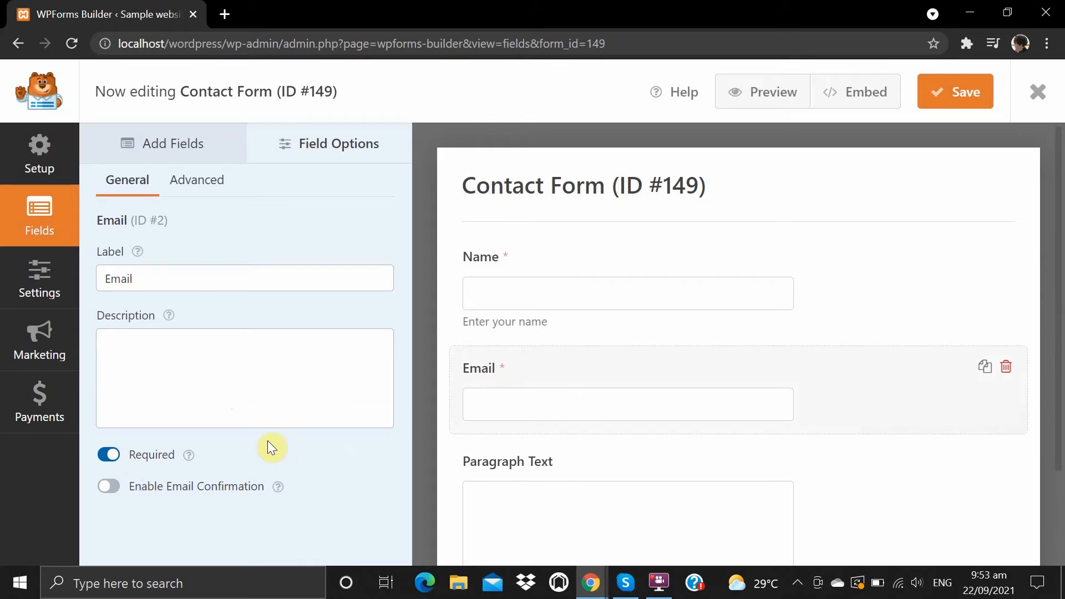
# Step: Change the Paragraph Text field's label to "Message or Comment"
pyautogui.moveTo(184, 279); pyautogui.dragTo(99, 271)
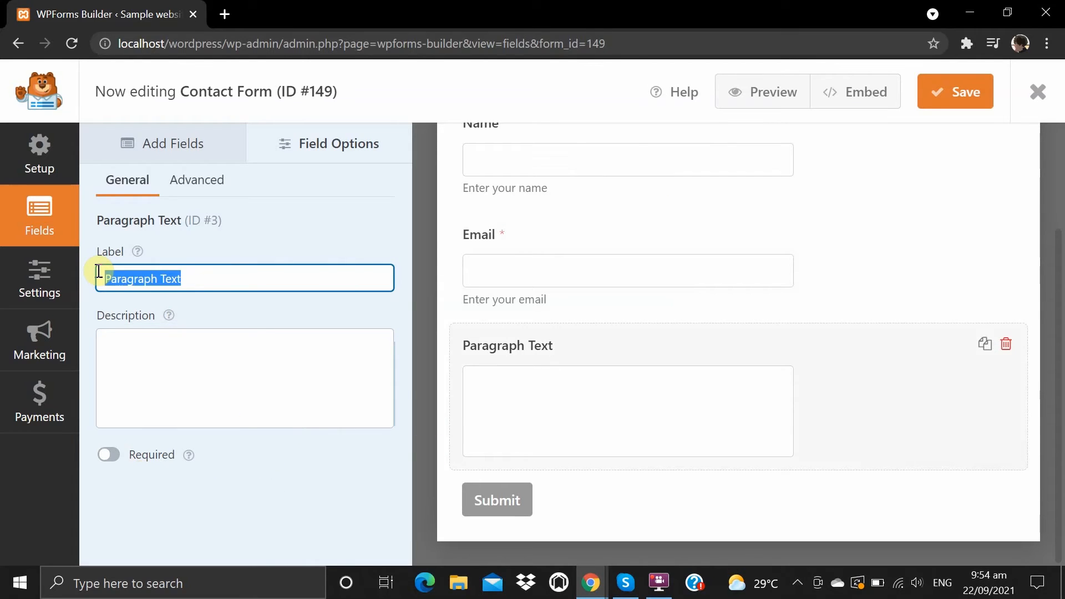
pyautogui.write('Messa')
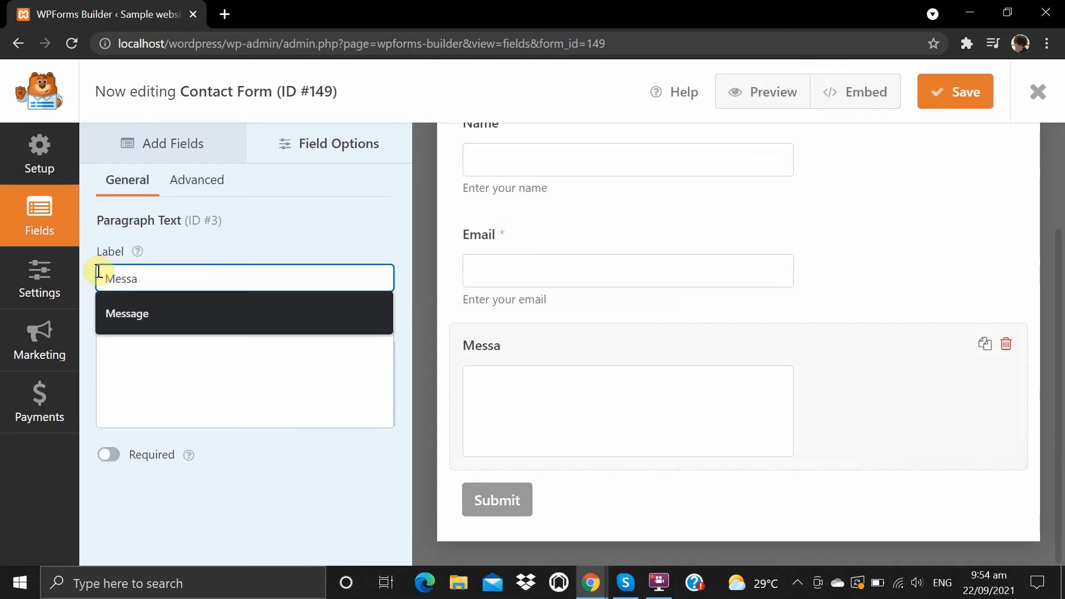
pyautogui.write('ge or Comment')
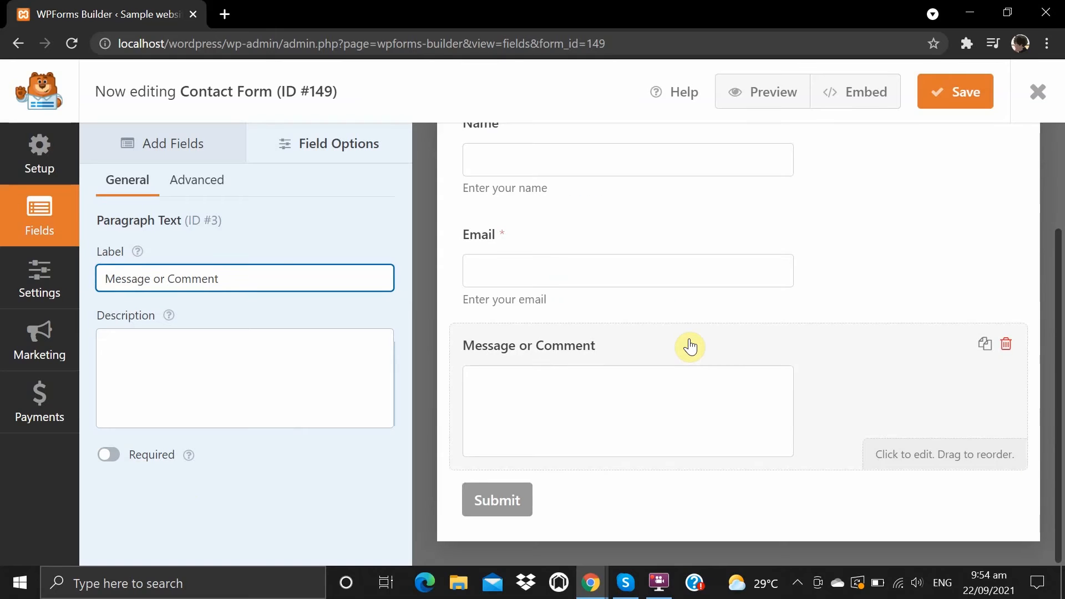
pyautogui.scroll(3, 690, 346)
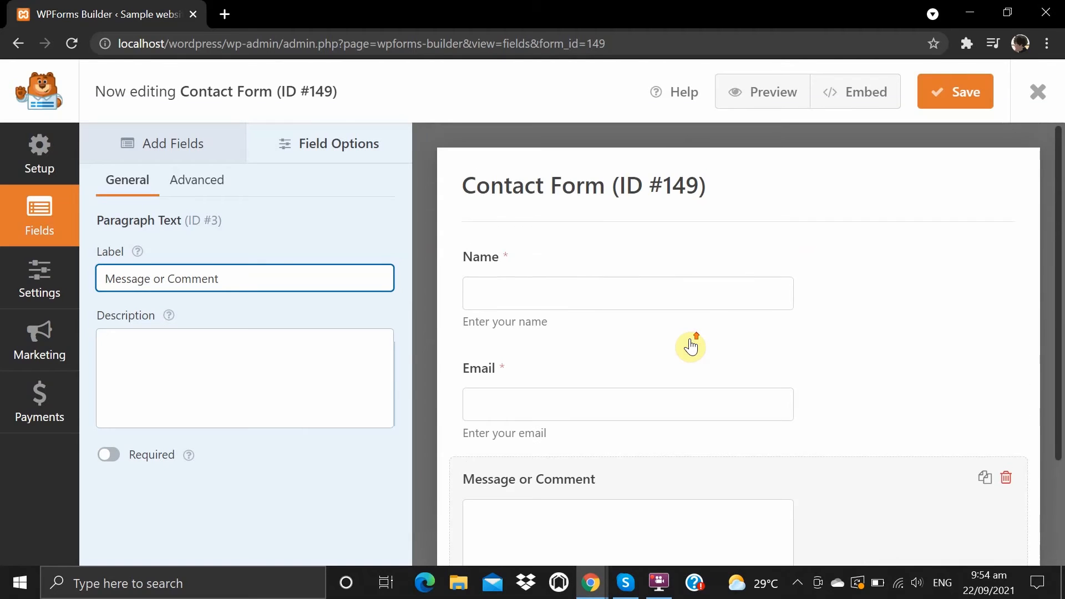
# Step: Save the contact form and close the form builder to return to the forms overview
pyautogui.click(946, 95)
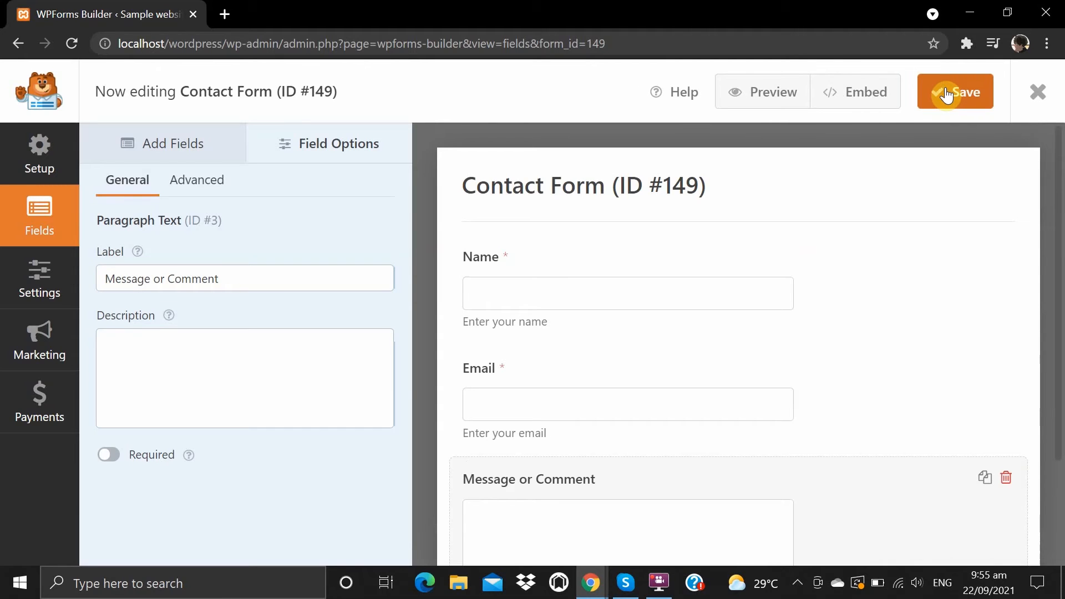
pyautogui.click(1037, 92)
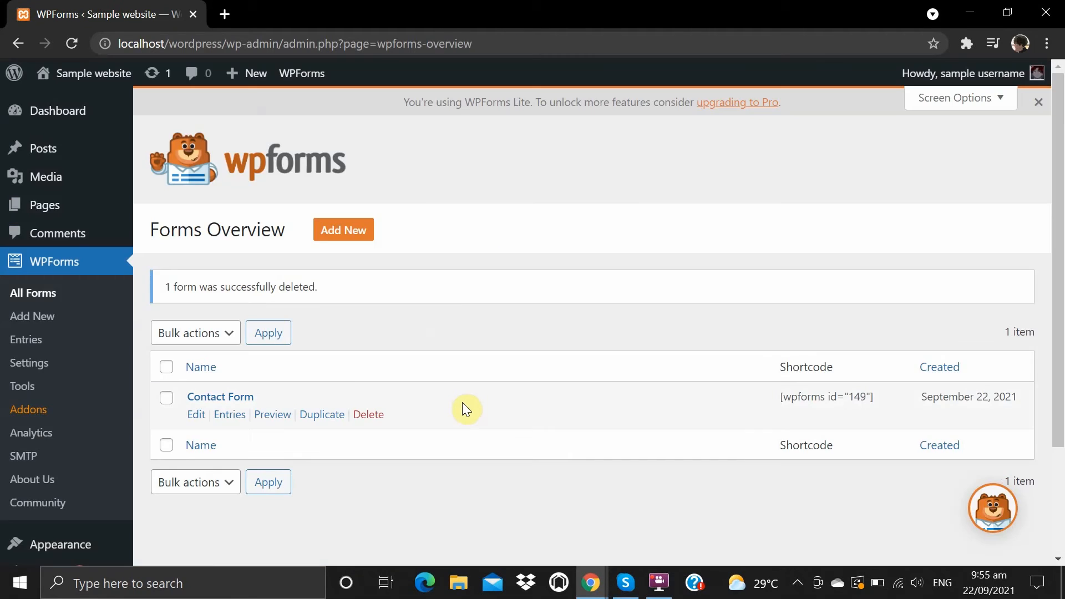
pyautogui.scroll(-3, 469, 333)
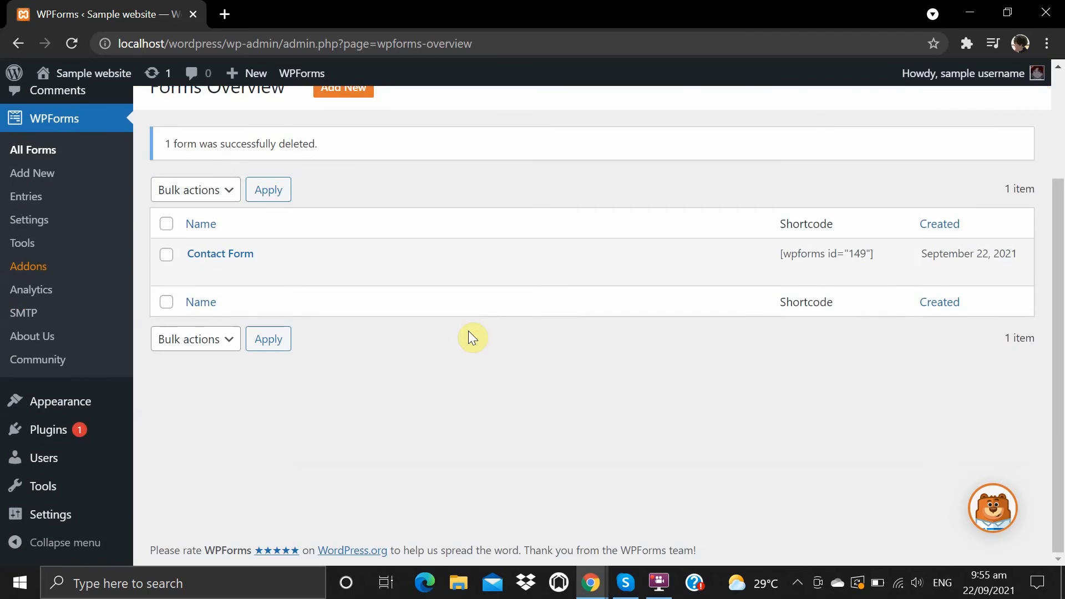
pyautogui.scroll(3, 468, 333)
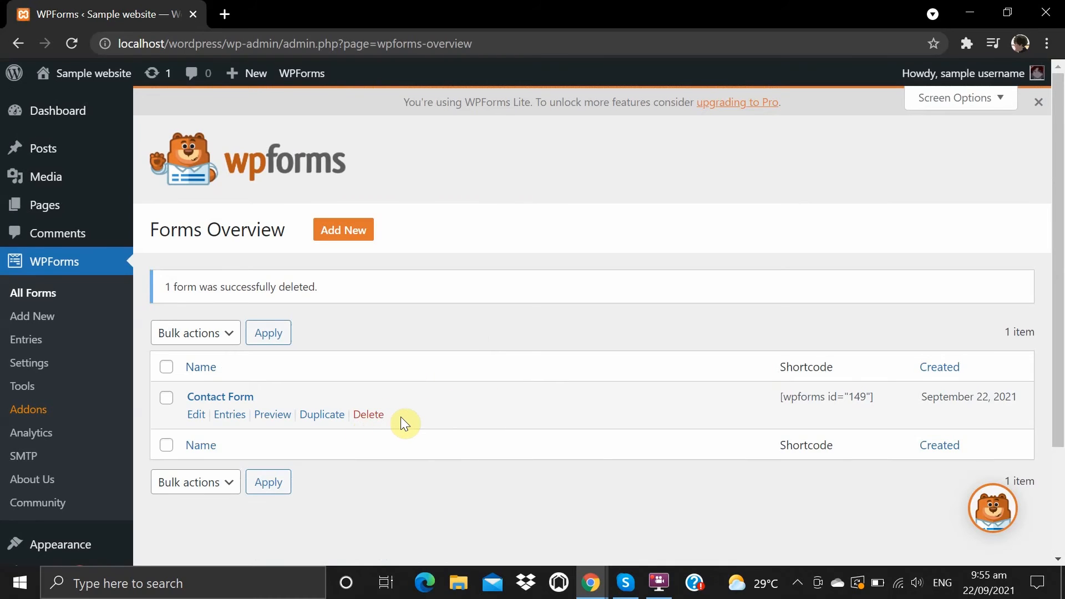
# Step: Open the existing "Contact Us!" page for editing from the list of all pages
pyautogui.moveTo(58, 212)
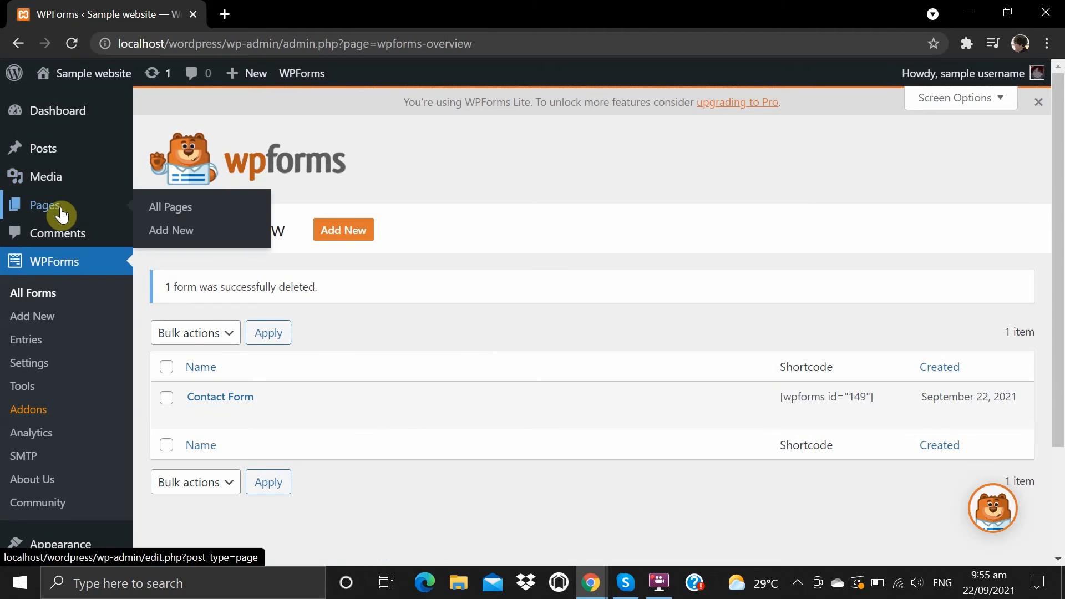
pyautogui.click(168, 215)
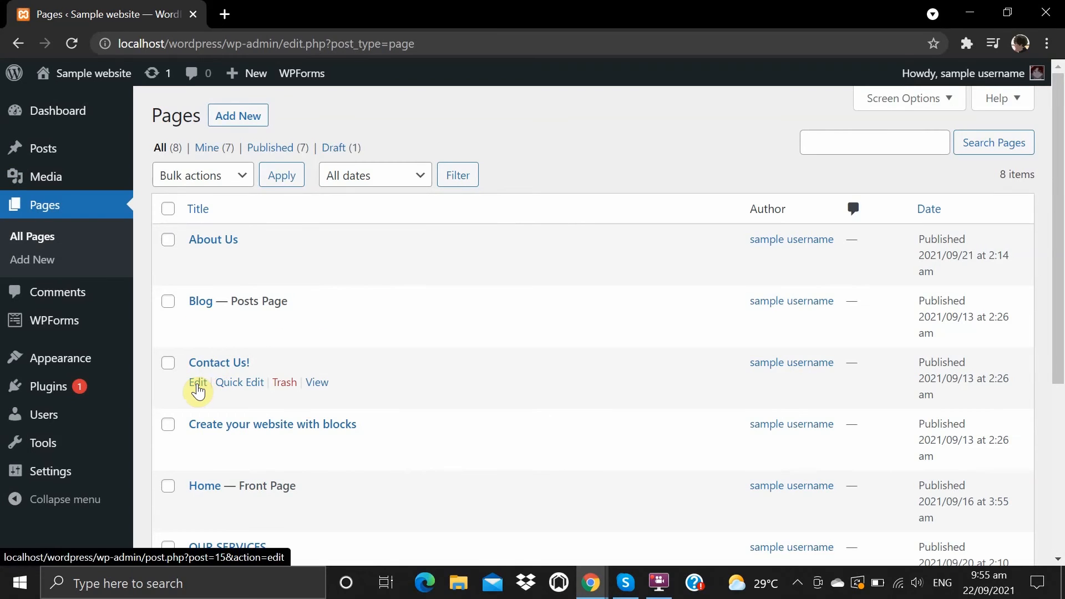
pyautogui.click(198, 383)
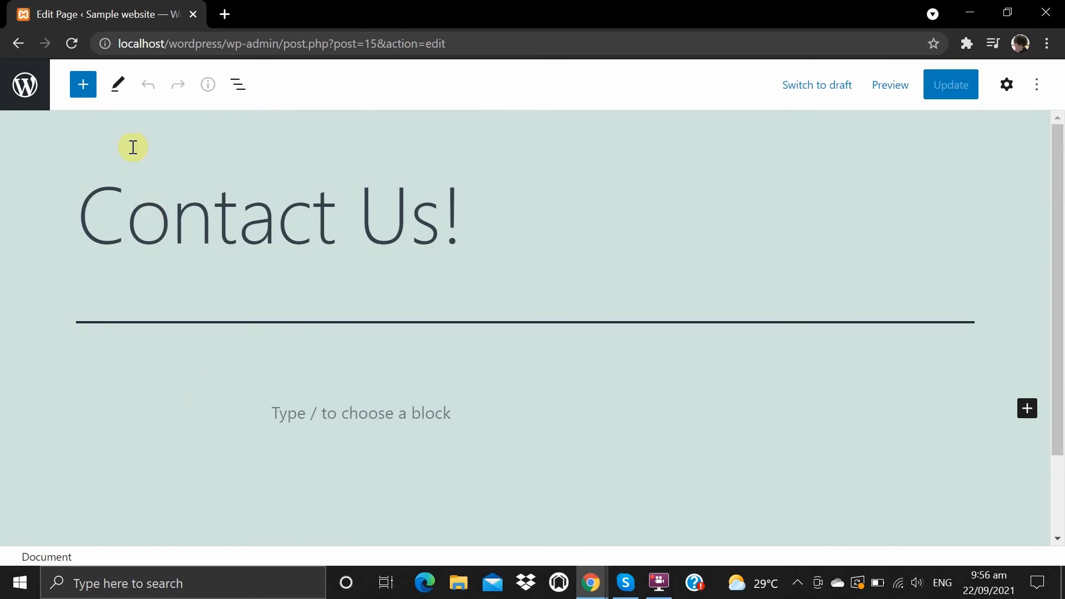
# Step: Find the WPForms block by searching "wpfor" and insert it below the title of the Contact Us! page
pyautogui.click(83, 85)
pyautogui.write('wpfor')
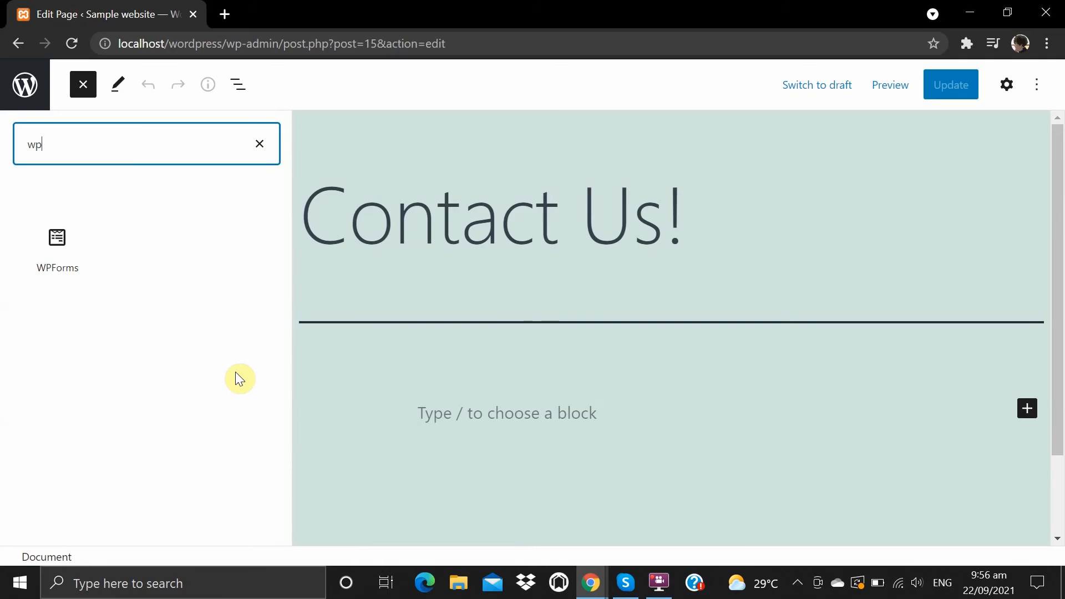
pyautogui.click(73, 249)
pyautogui.scroll(-4, 557, 331)
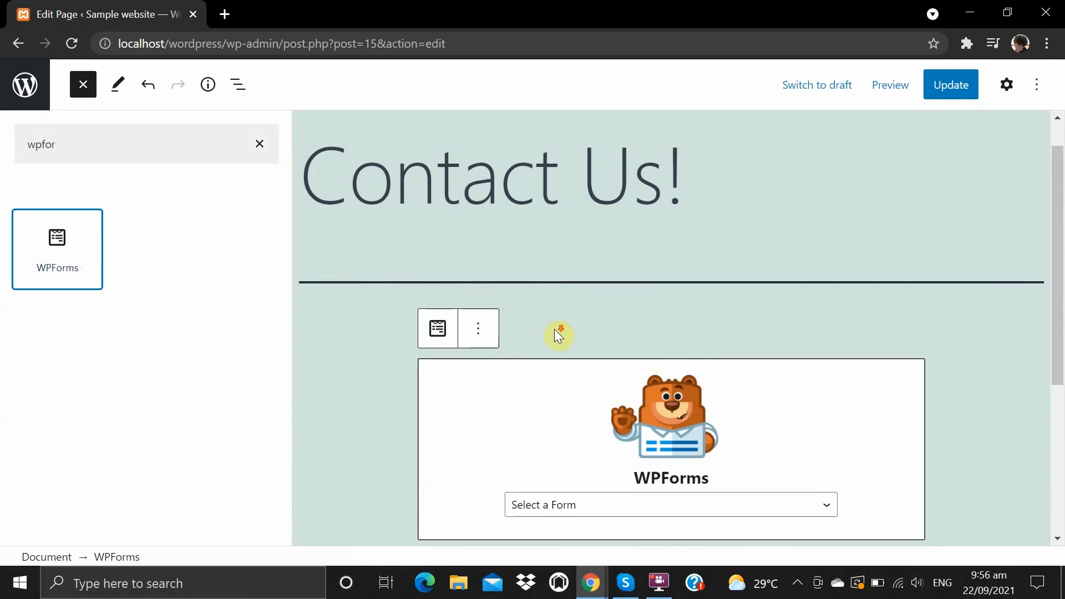
pyautogui.scroll(2, 556, 331)
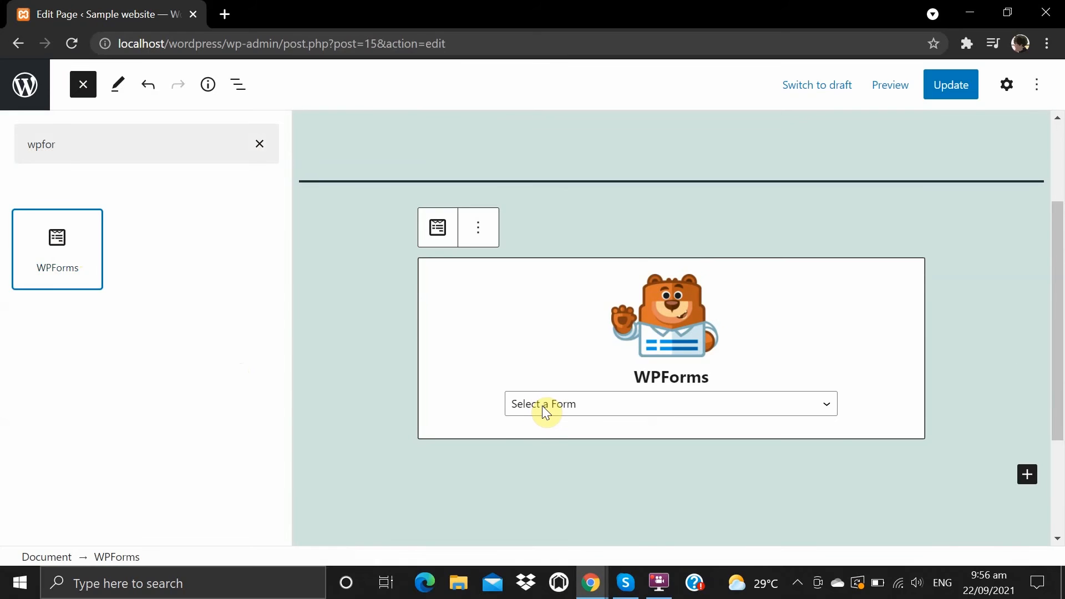
# Step: Choose Contact Form as the form shown in the WPForms block and update the page
pyautogui.click(542, 405)
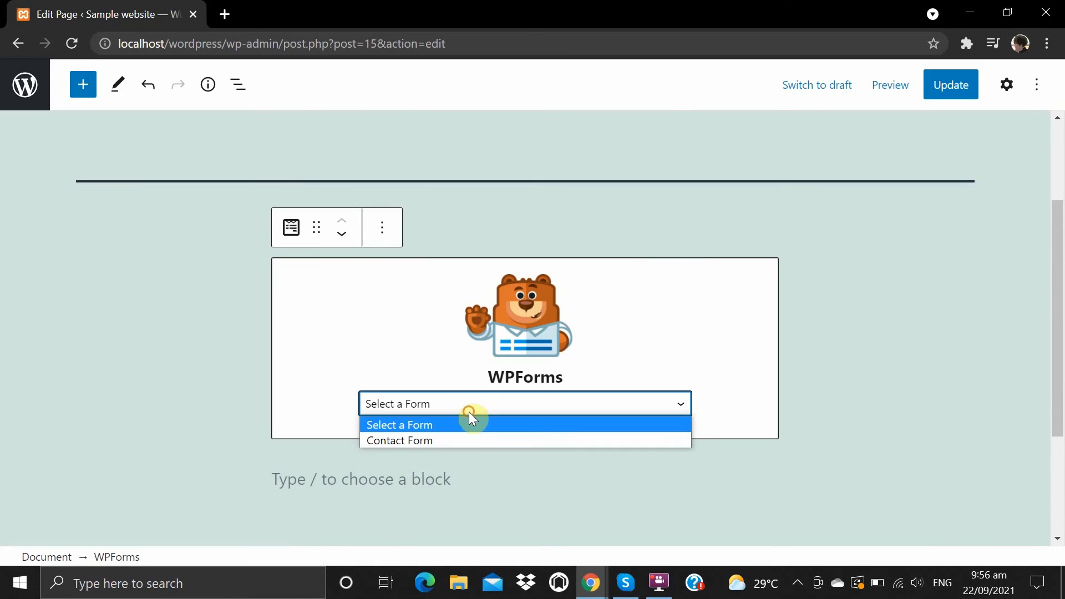
pyautogui.click(424, 440)
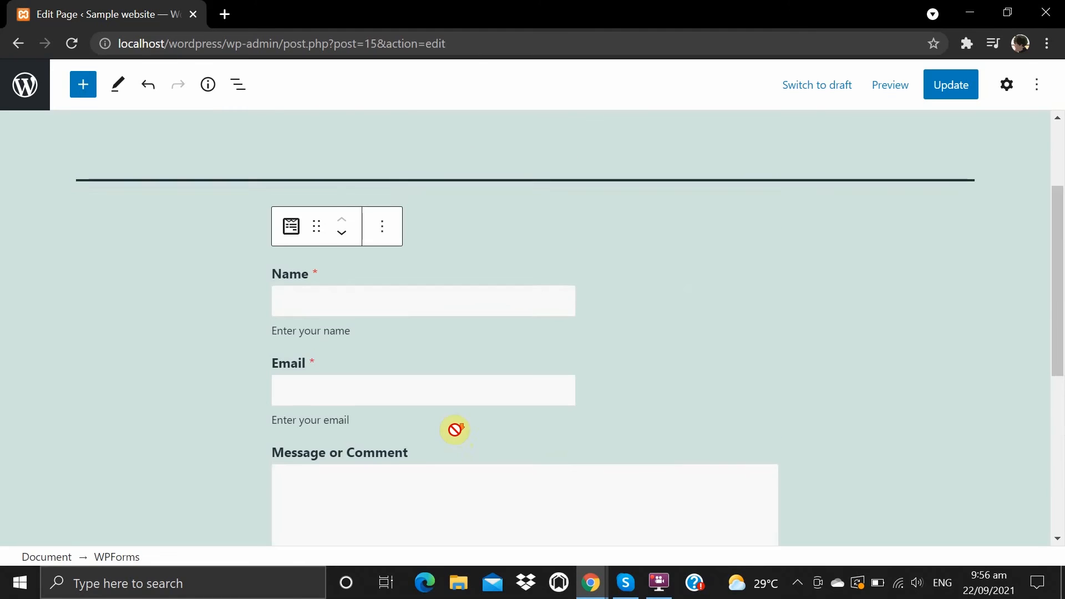
pyautogui.scroll(6, 455, 431)
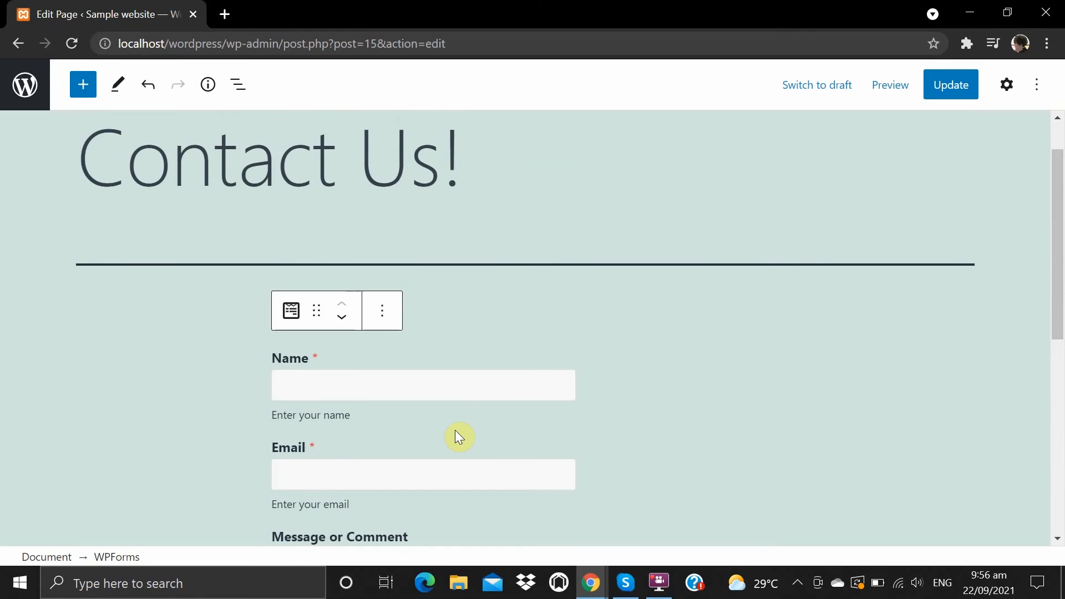
pyautogui.click(948, 89)
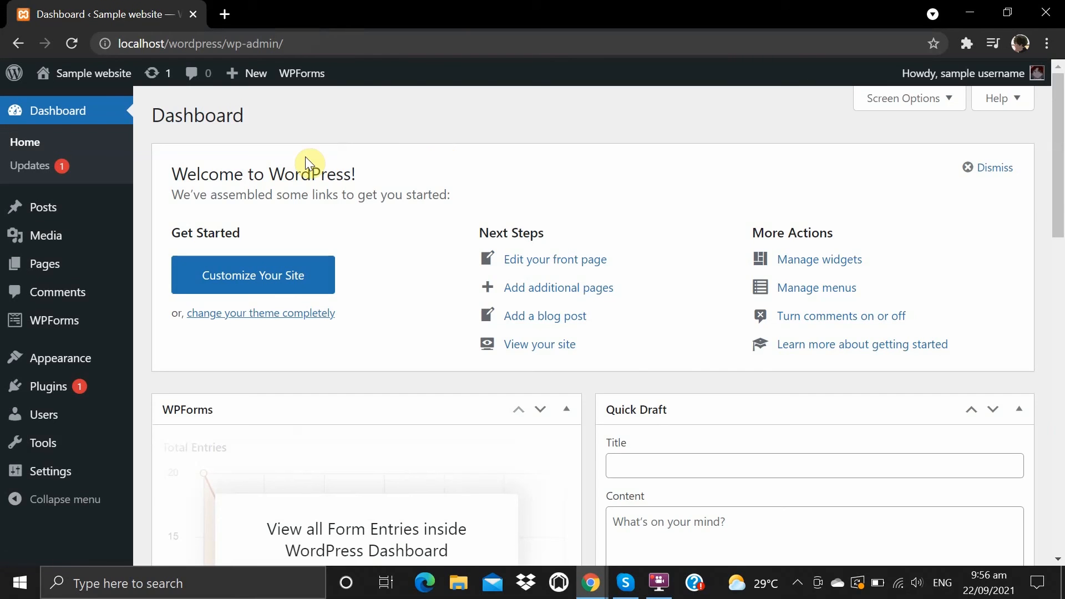
# Step: Open the live Sample website in a new browser tab and switch to it
pyautogui.moveTo(94, 72)
pyautogui.rightClick(102, 101)
pyautogui.click(114, 109)
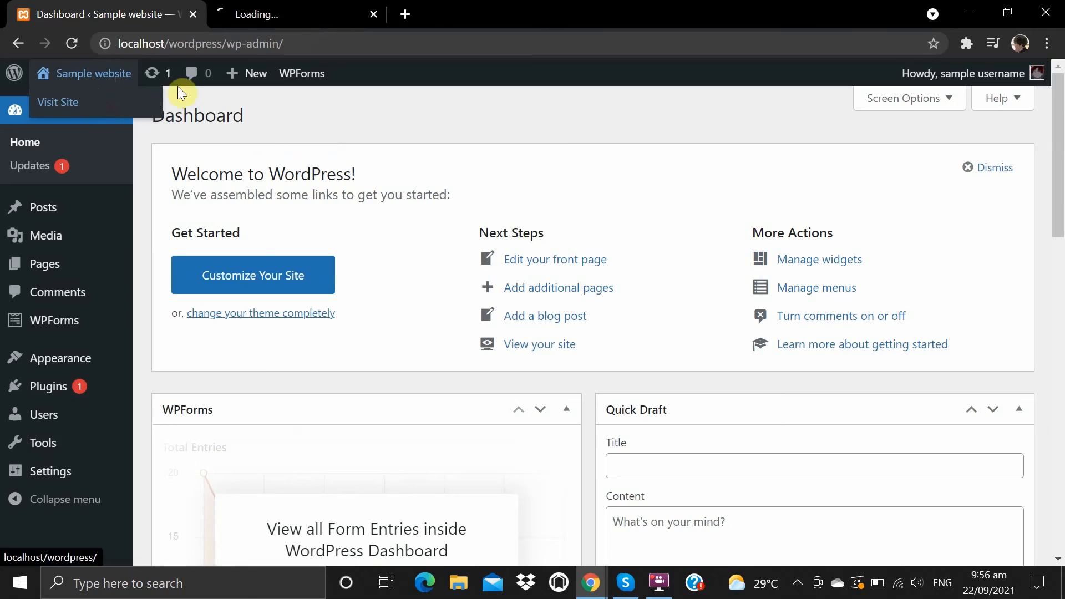
pyautogui.click(316, 12)
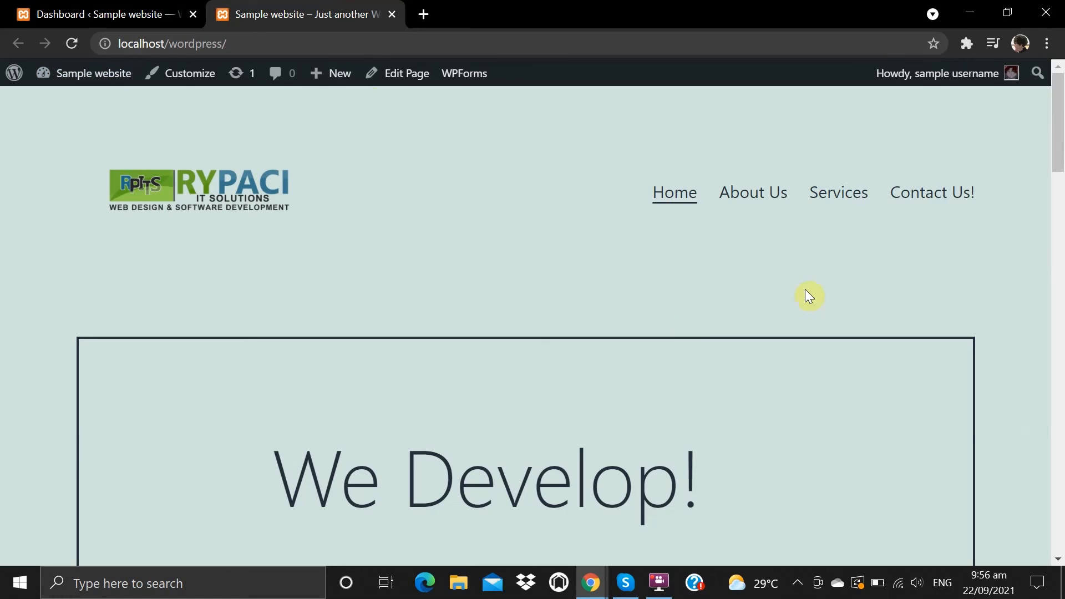
# Step: Open the Contact Us! page on the live site and look over the embedded form from its title to the submit button
pyautogui.click(912, 193)
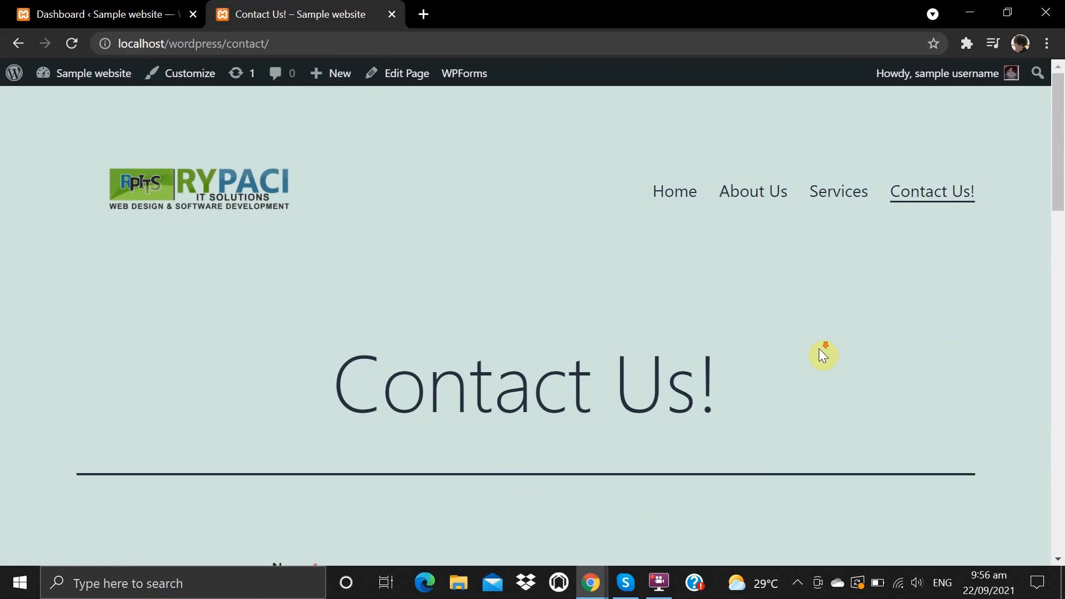
pyautogui.scroll(-12, 819, 348)
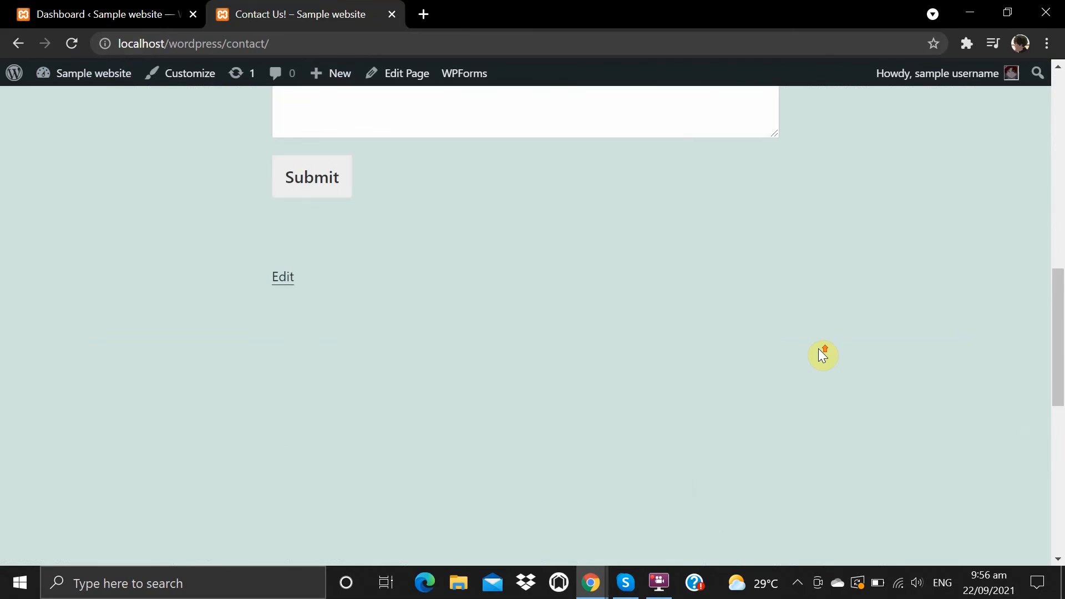
pyautogui.scroll(12, 819, 349)
pyautogui.scroll(-6, 819, 349)
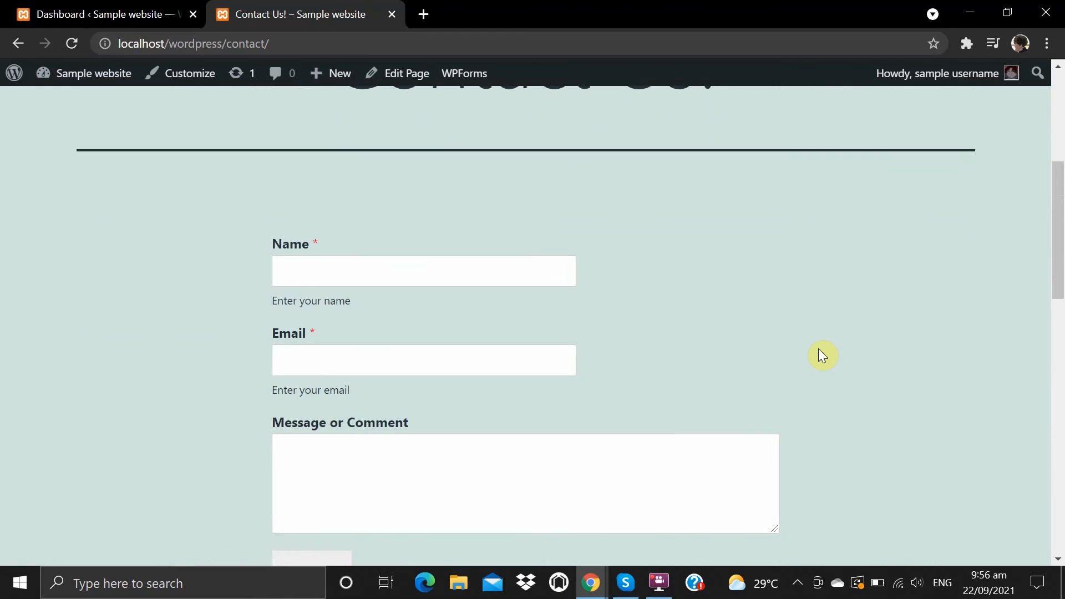
pyautogui.scroll(-3, 819, 349)
pyautogui.scroll(2, 819, 349)
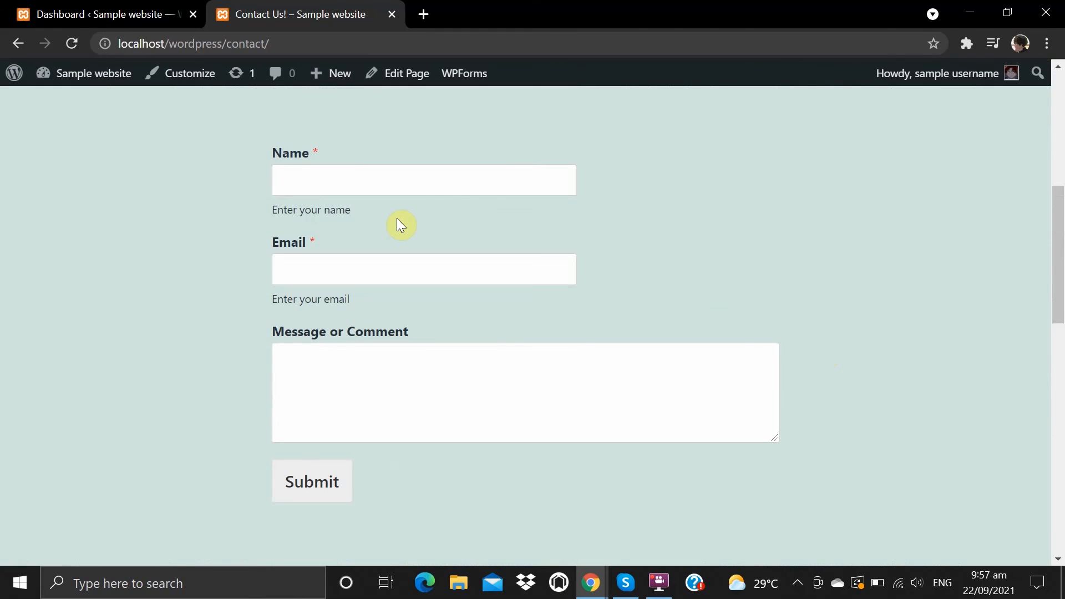
# Step: Submit the contact form with all fields empty to test its required-field validation on Name and Email
pyautogui.click(327, 488)
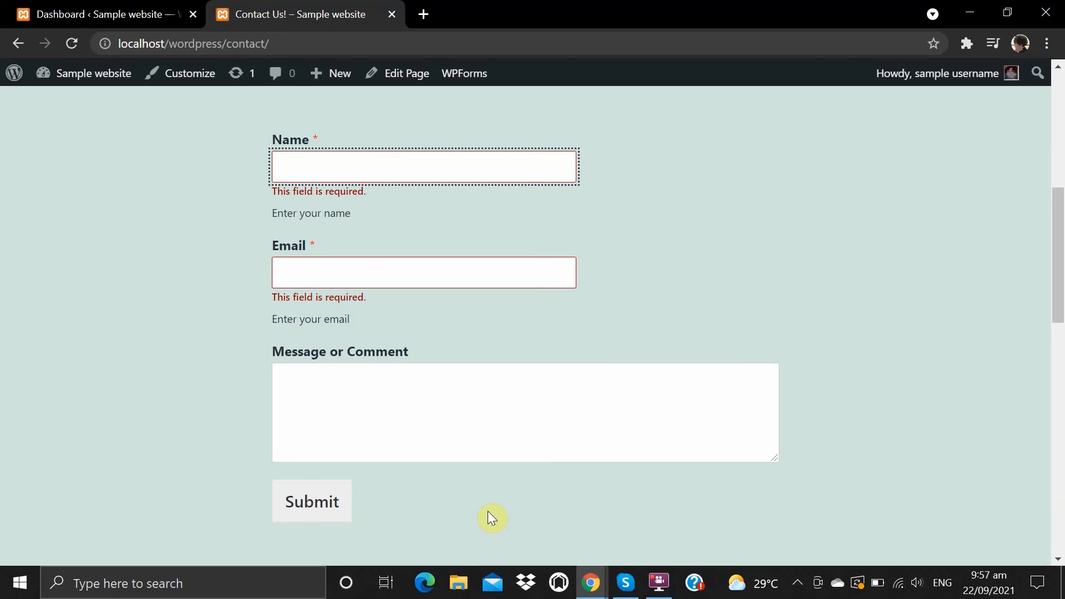
pyautogui.scroll(4, 497, 504)
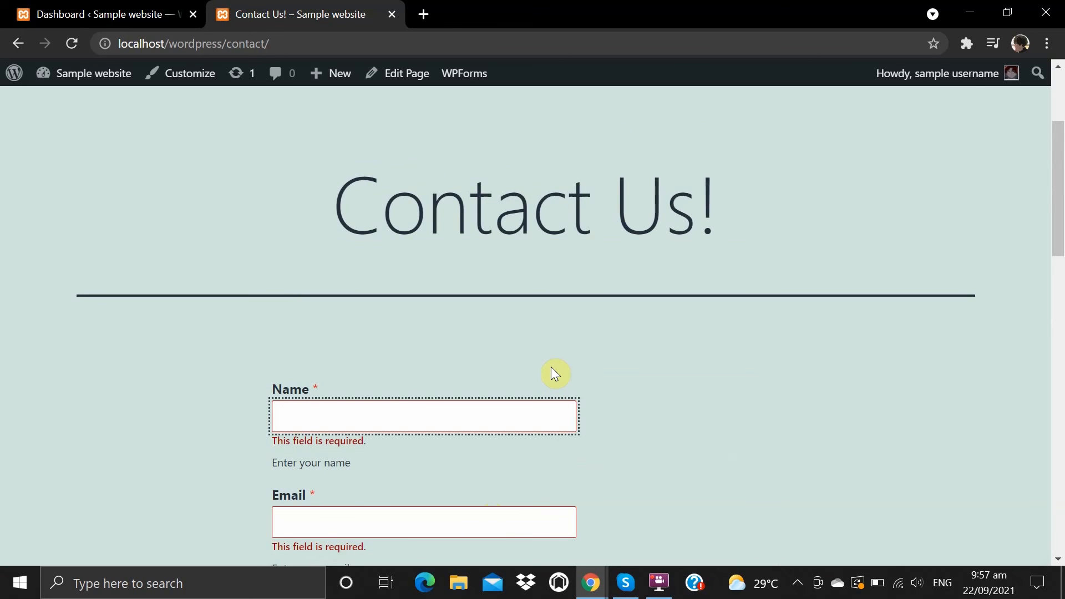
pyautogui.scroll(-3, 555, 372)
# Step: Reload the live Contact Us! page and review the cleared form and the rest of the page down to the footer
pyautogui.press('F5')
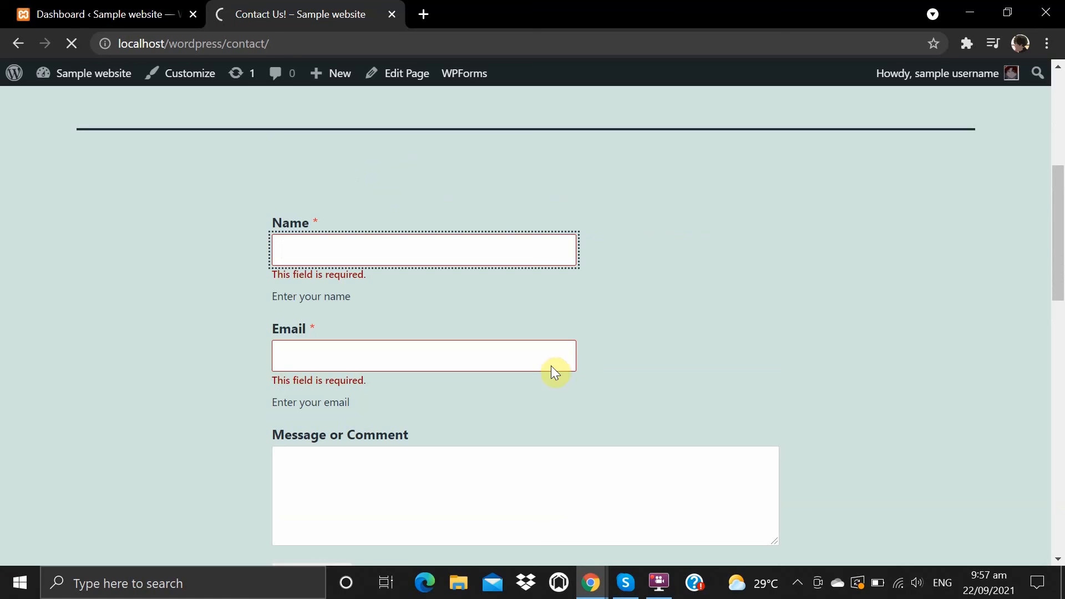
pyautogui.scroll(-4, 554, 364)
pyautogui.scroll(9, 557, 360)
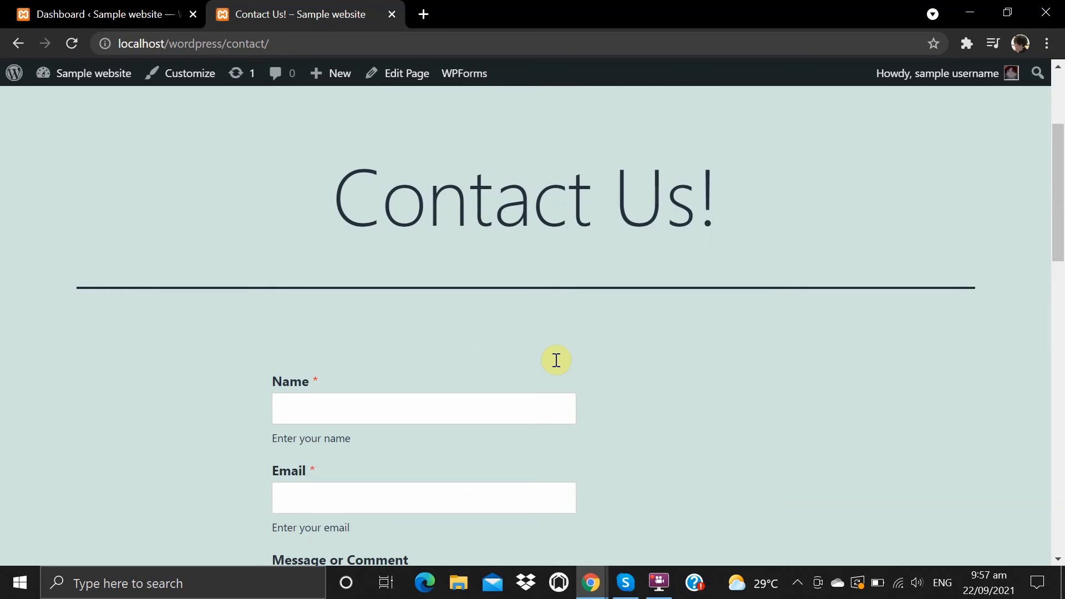
pyautogui.scroll(-10, 557, 360)
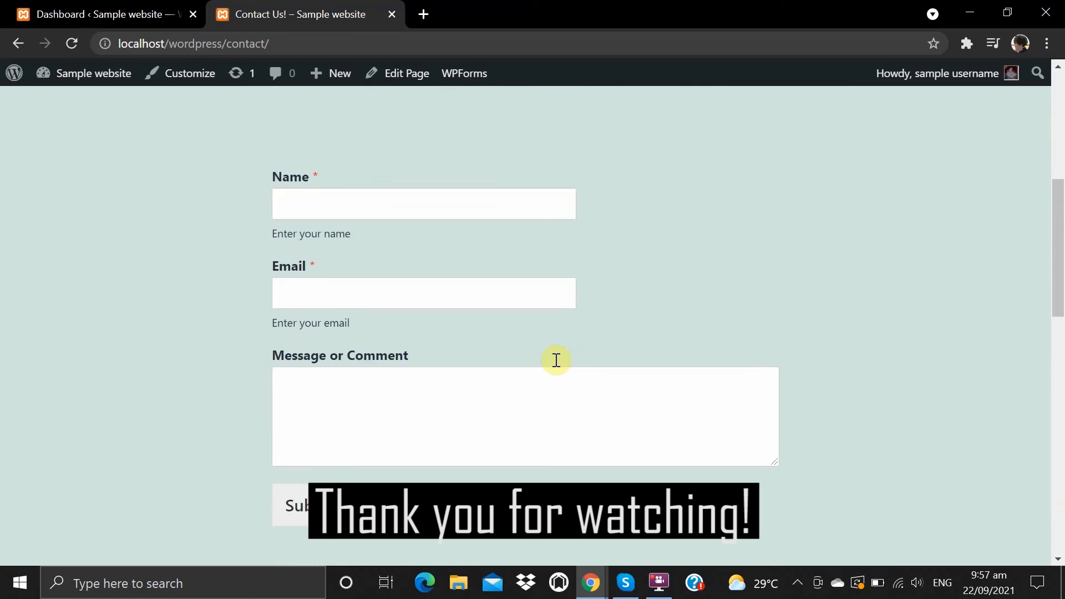
pyautogui.scroll(-10, 556, 360)
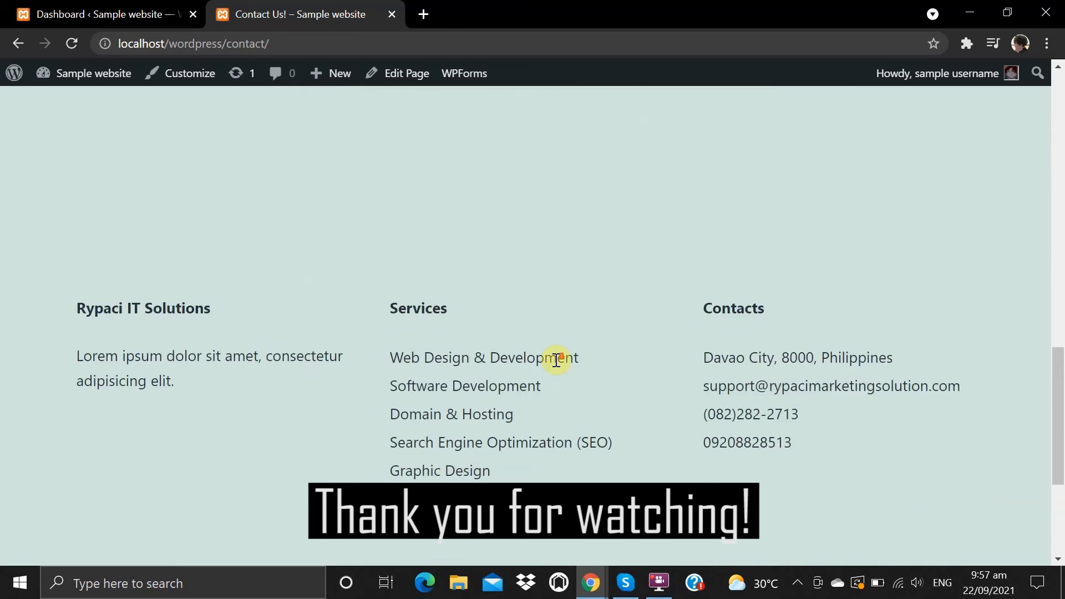